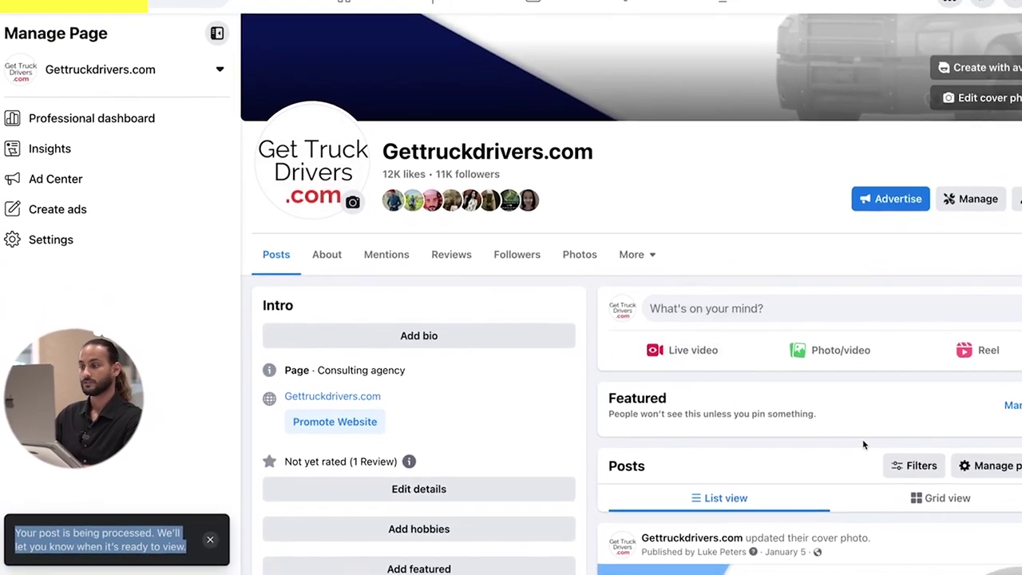
# - Start boosting the newly published video post on the Gettruckdrivers.com page
pyautogui.scroll(-3, 756, 312)
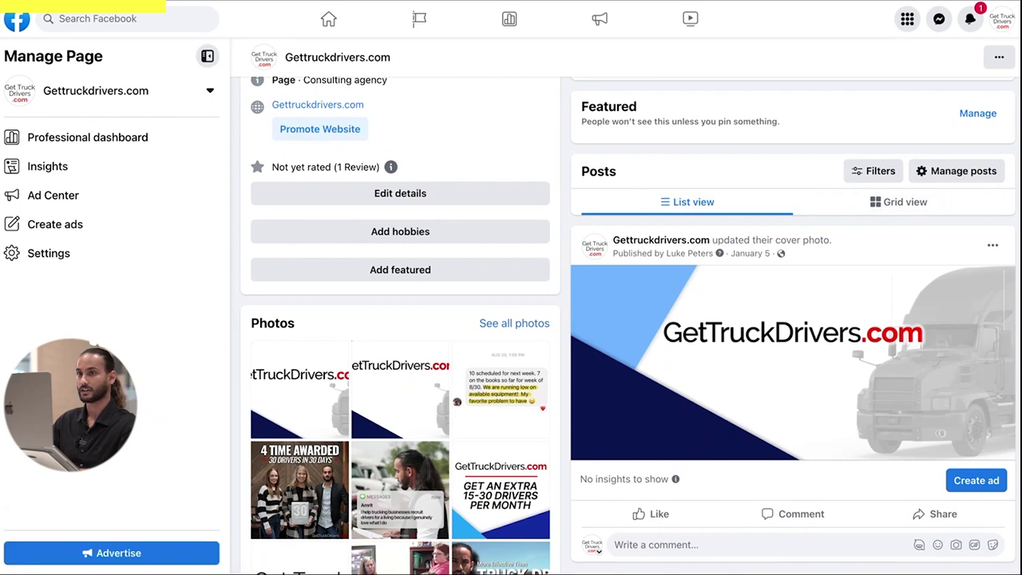
pyautogui.scroll(-1, 664, 342)
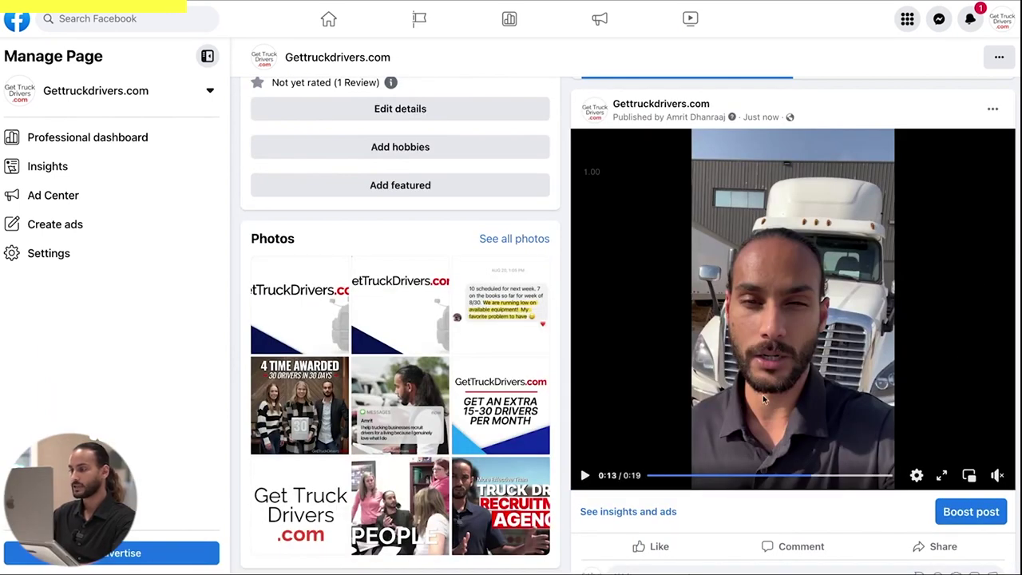
pyautogui.scroll(-1, 774, 396)
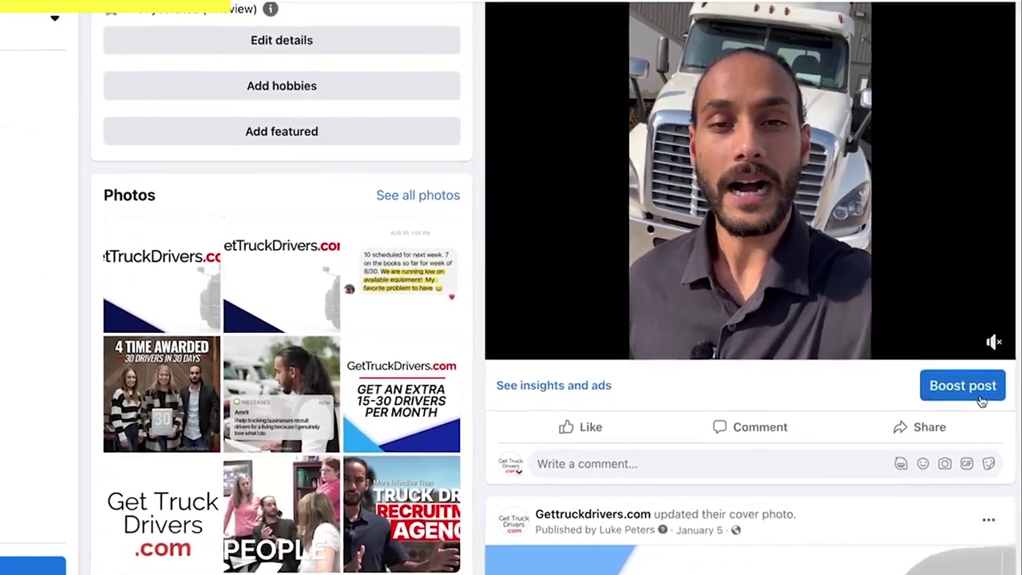
pyautogui.click(961, 385)
# - Turn off Advantage+ creative and set the ad's button label to Send message
pyautogui.scroll(-5, 458, 246)
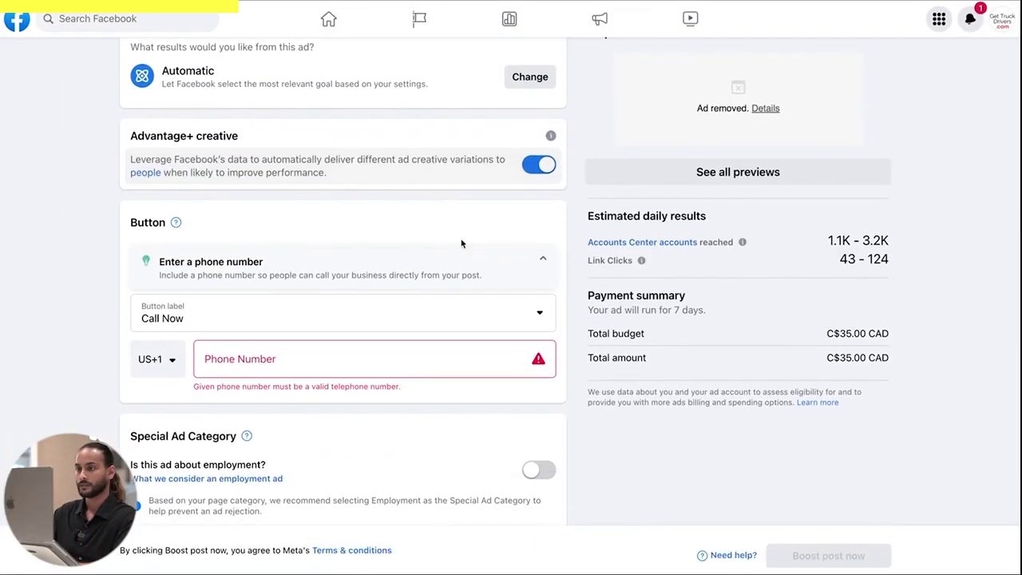
pyautogui.click(537, 170)
pyautogui.scroll(-1, 417, 199)
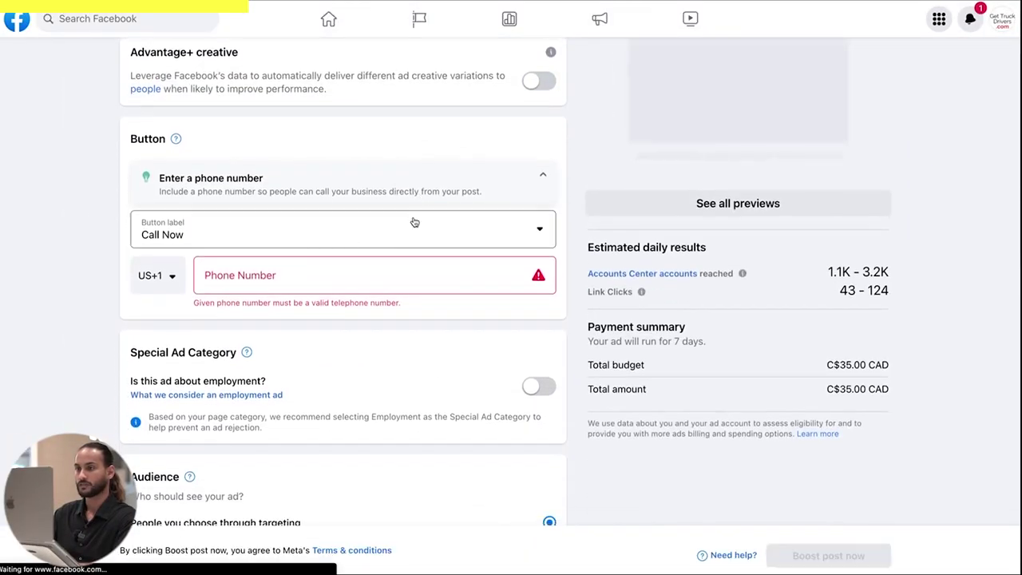
pyautogui.click(447, 225)
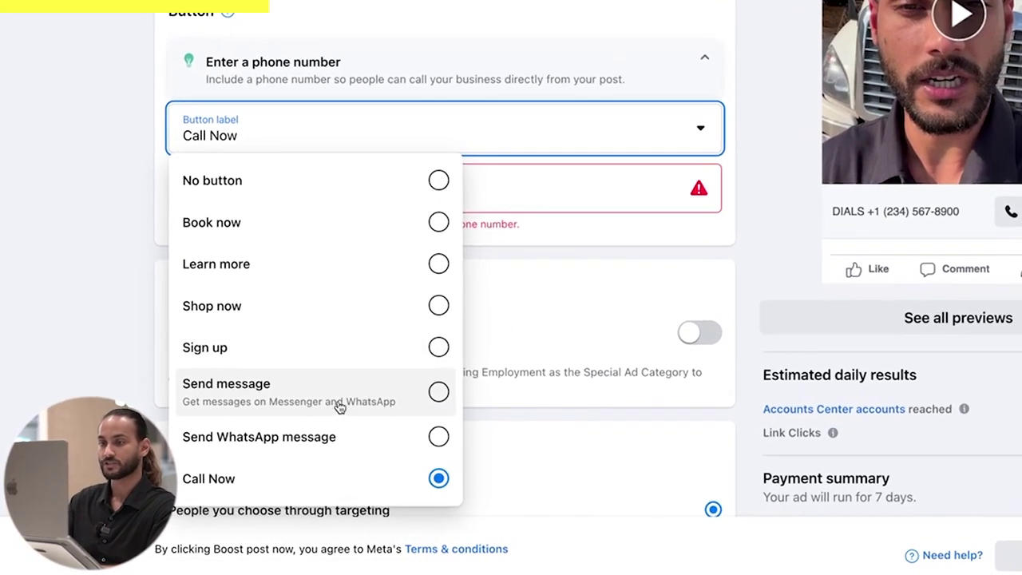
pyautogui.click(340, 407)
# - Mark the ad as an Employment special category ad and set the countries where it may run to United States
pyautogui.click(697, 315)
pyautogui.scroll(-2, 697, 319)
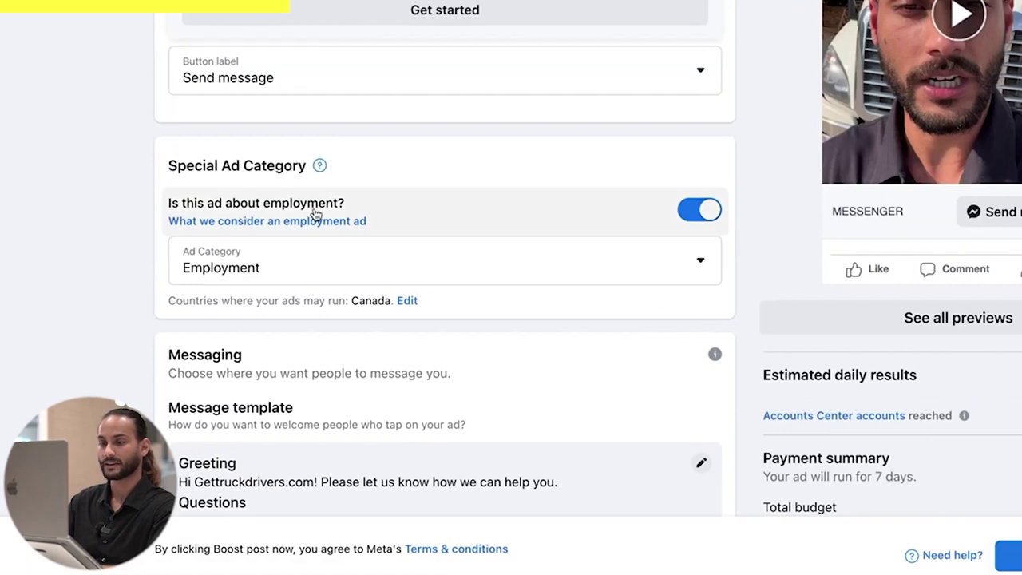
pyautogui.scroll(-2, 439, 234)
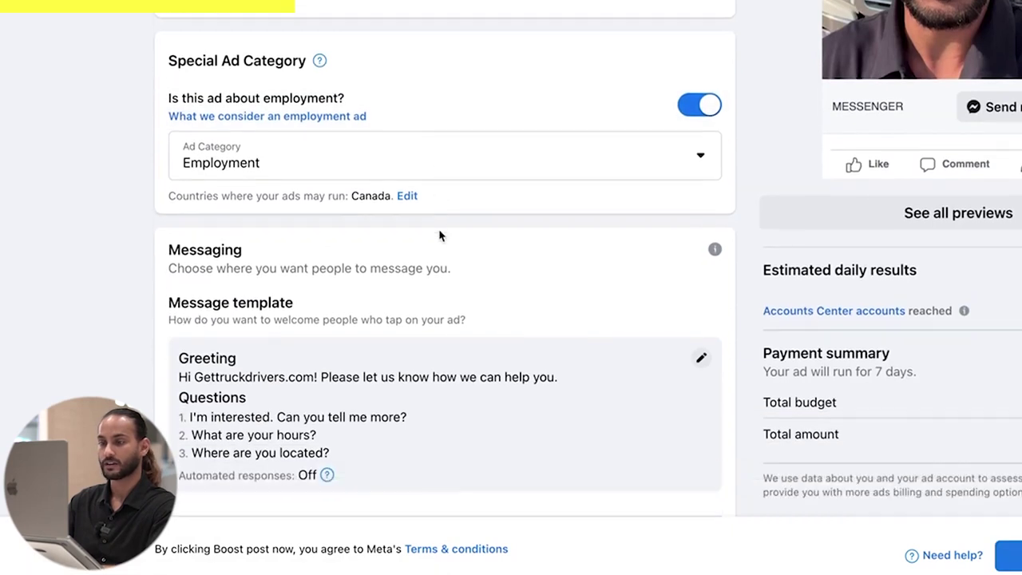
pyautogui.click(408, 200)
pyautogui.click(498, 289)
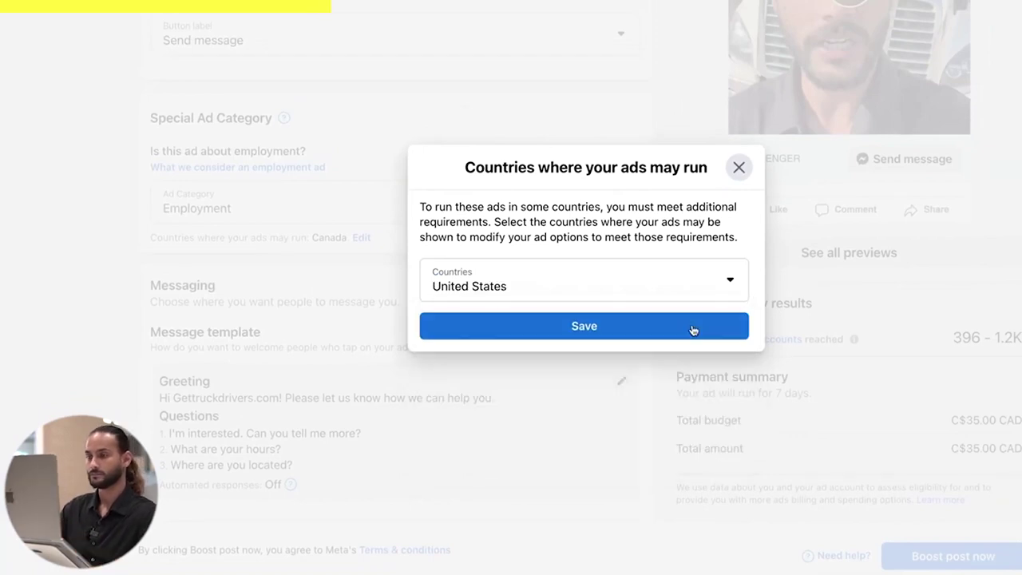
pyautogui.click(693, 328)
# - Edit the welcome greeting to insert the recipient's first name after "Hi", followed by "! Are you looking to drive for us?"
pyautogui.scroll(-2, 456, 324)
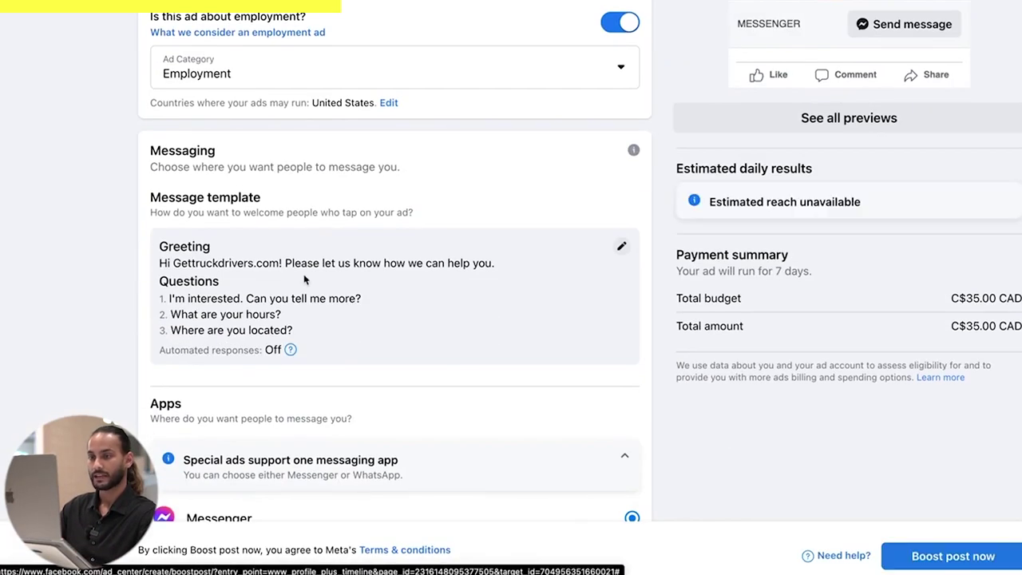
pyautogui.click(622, 249)
pyautogui.click(615, 100)
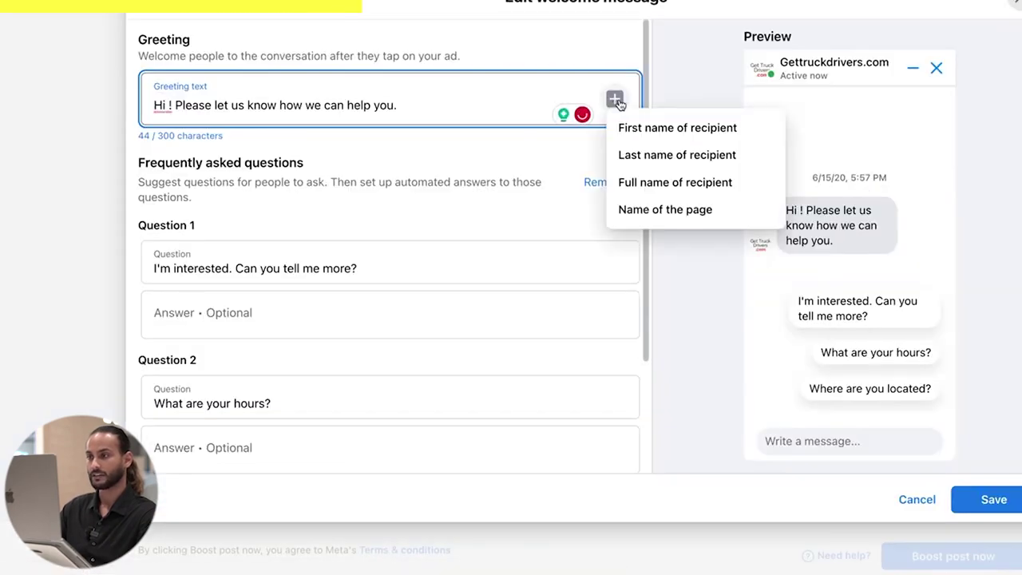
pyautogui.click(659, 131)
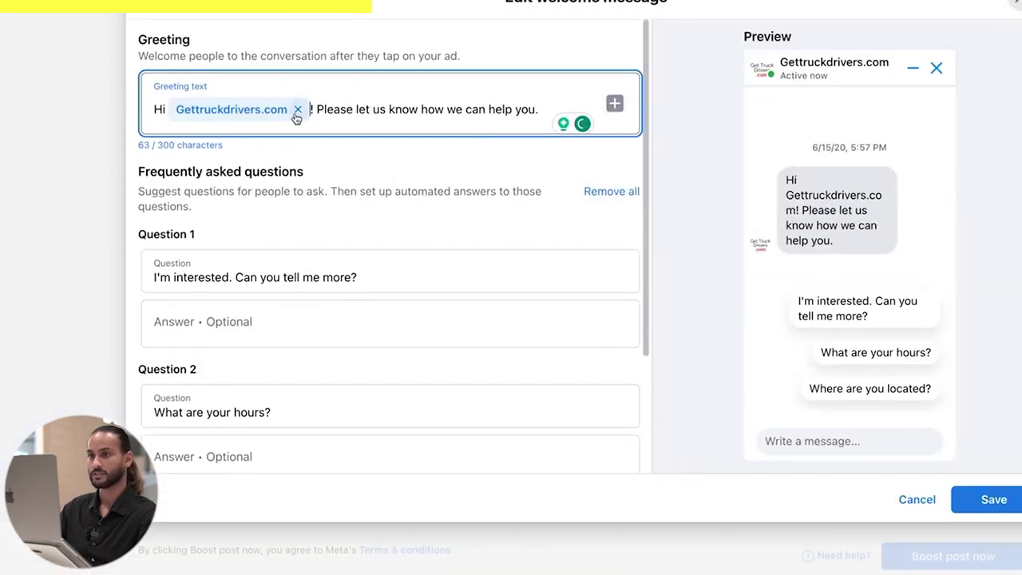
pyautogui.moveTo(314, 110); pyautogui.dragTo(542, 110)
pyautogui.write('Are you looking')
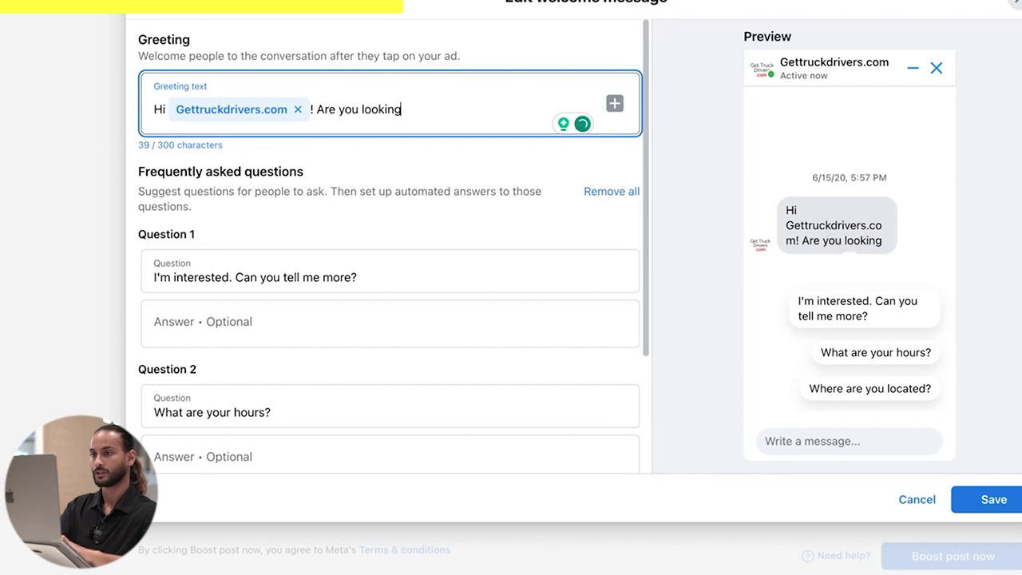
pyautogui.write(' to drive for yo')
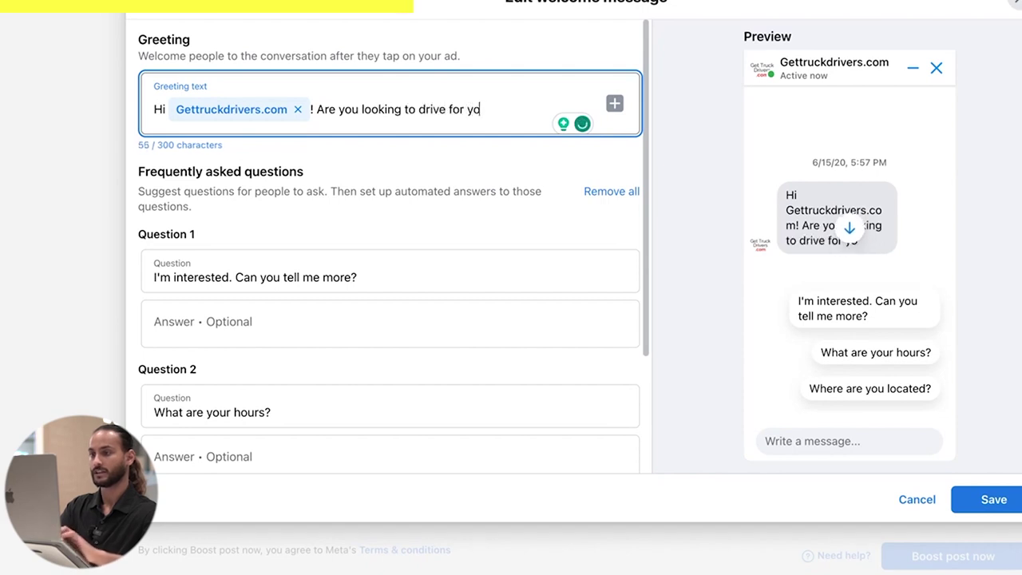
pyautogui.press('BackSpace')
pyautogui.press('BackSpace')
pyautogui.write('us?')
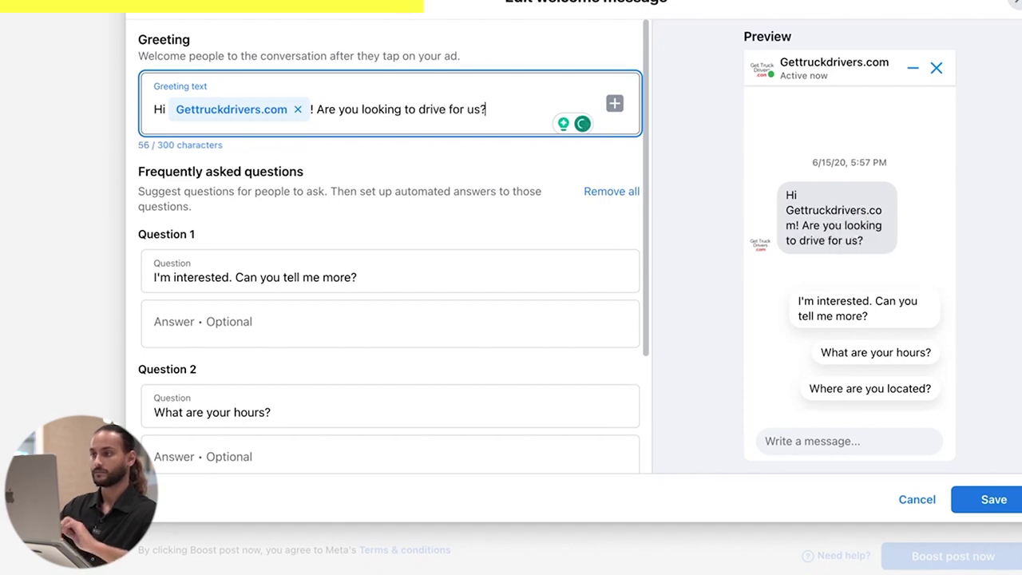
# - Remove all frequently asked questions from the welcome message and save it
pyautogui.tripleClick(379, 275)
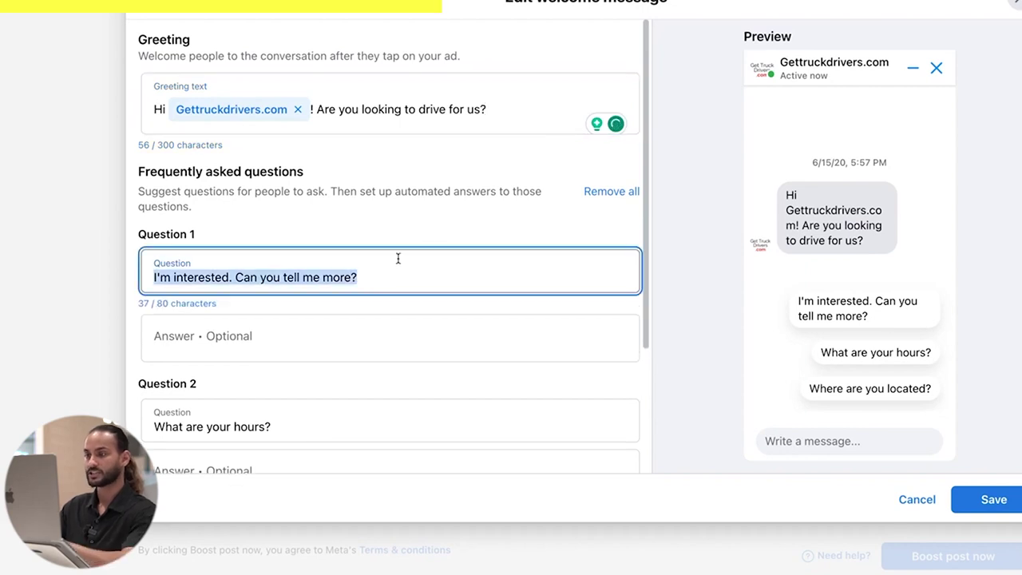
pyautogui.click(604, 192)
pyautogui.click(721, 294)
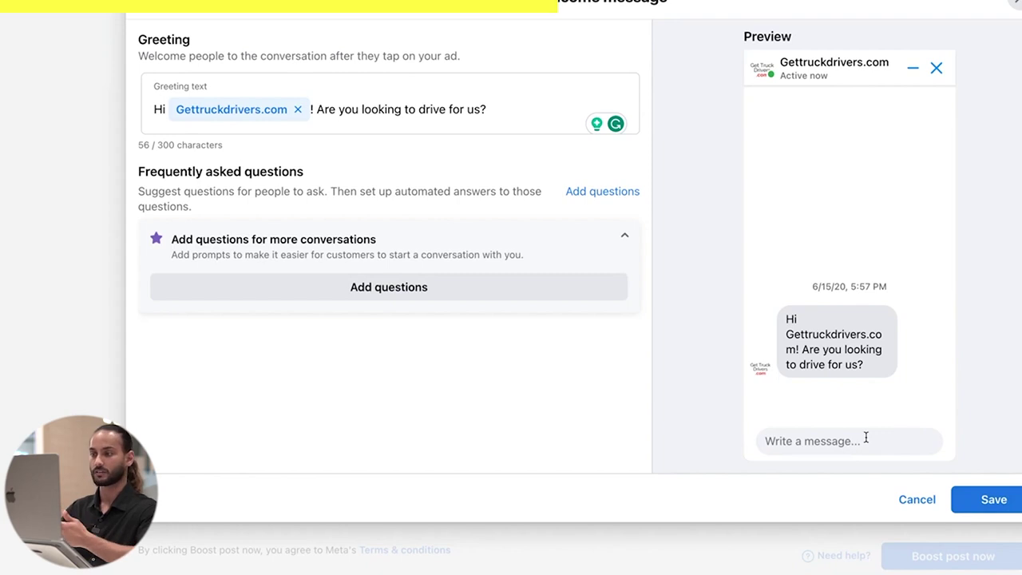
pyautogui.click(1012, 504)
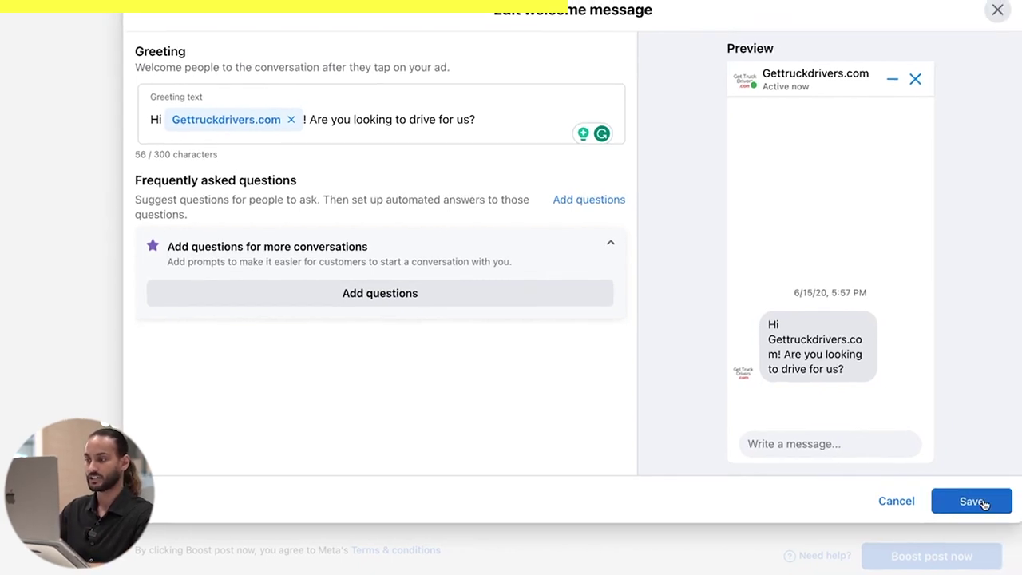
# - Edit the audience details to target the city of Houston, Texas, United States
pyautogui.scroll(-2, 922, 494)
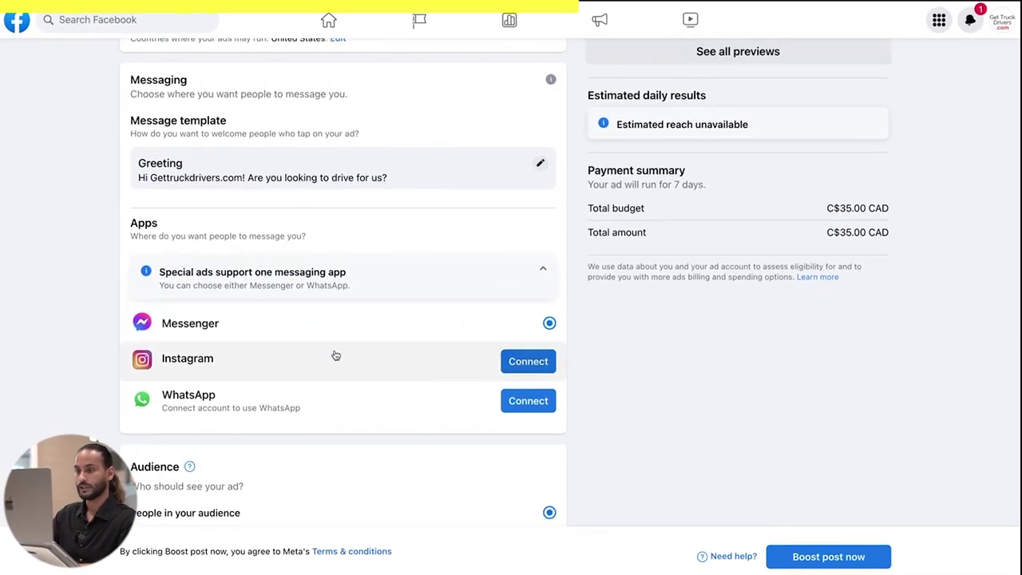
pyautogui.scroll(-1, 328, 335)
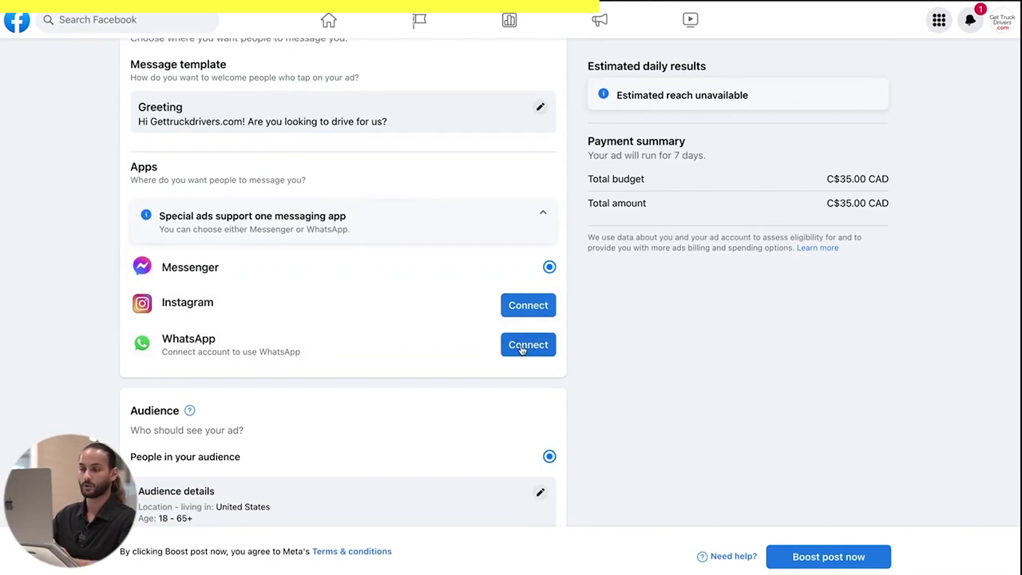
pyautogui.scroll(-3, 519, 349)
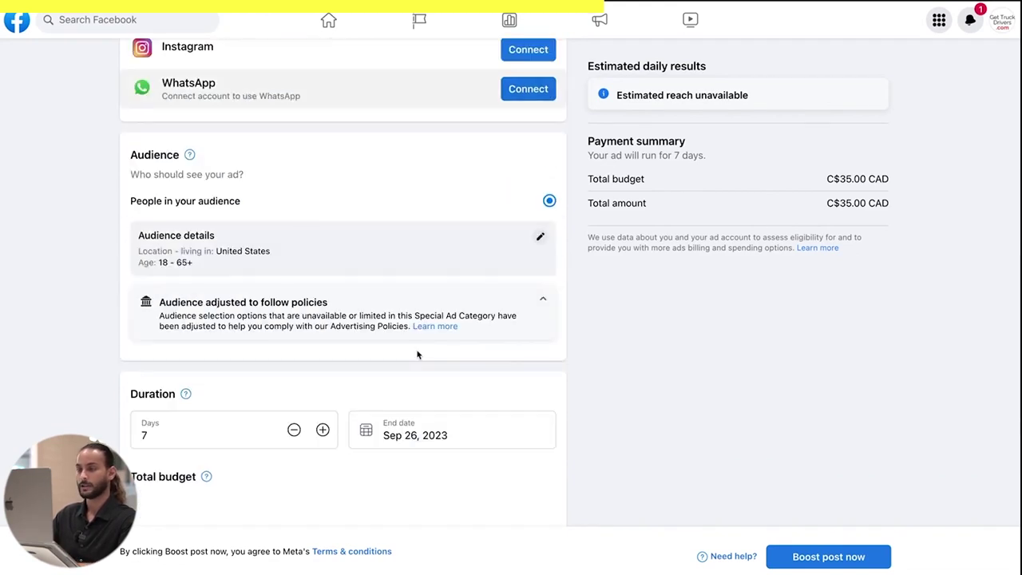
pyautogui.click(540, 238)
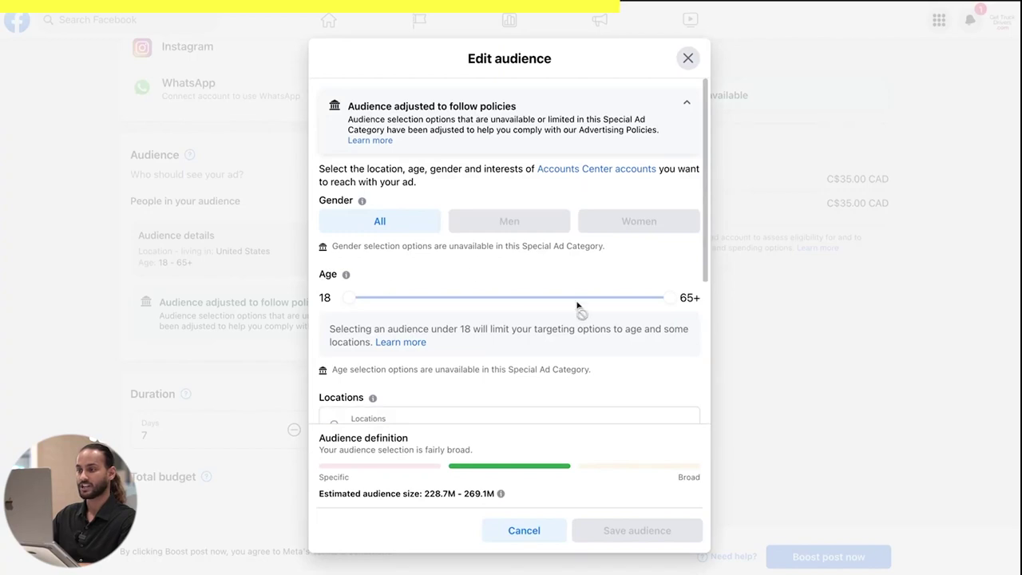
pyautogui.scroll(-3, 364, 296)
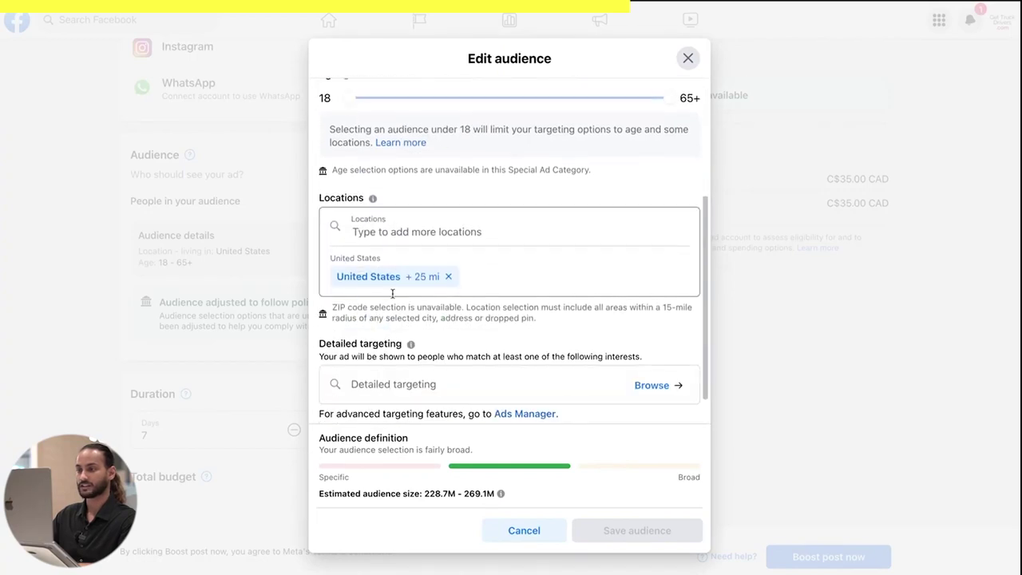
pyautogui.click(414, 240)
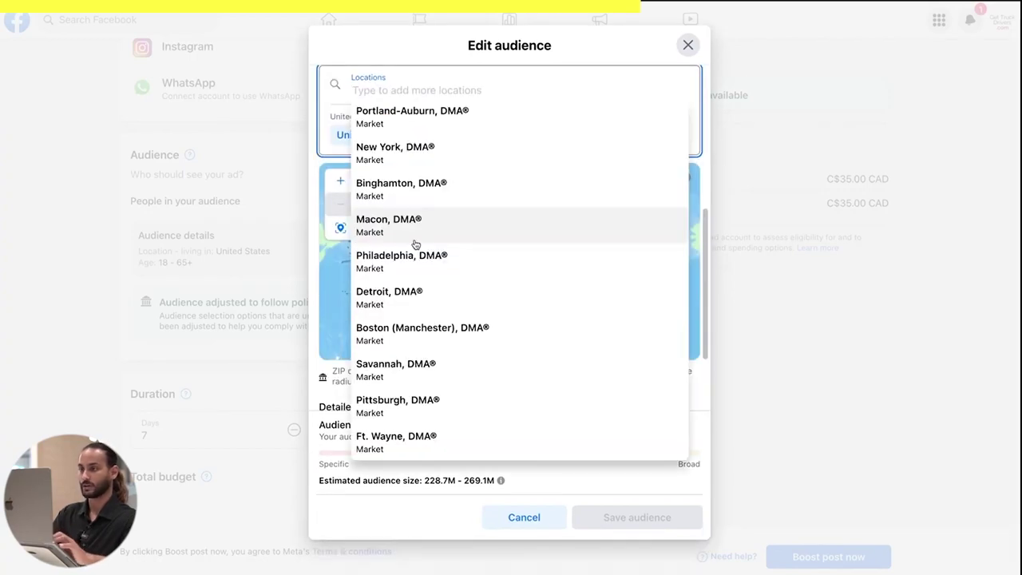
pyautogui.write('Houston')
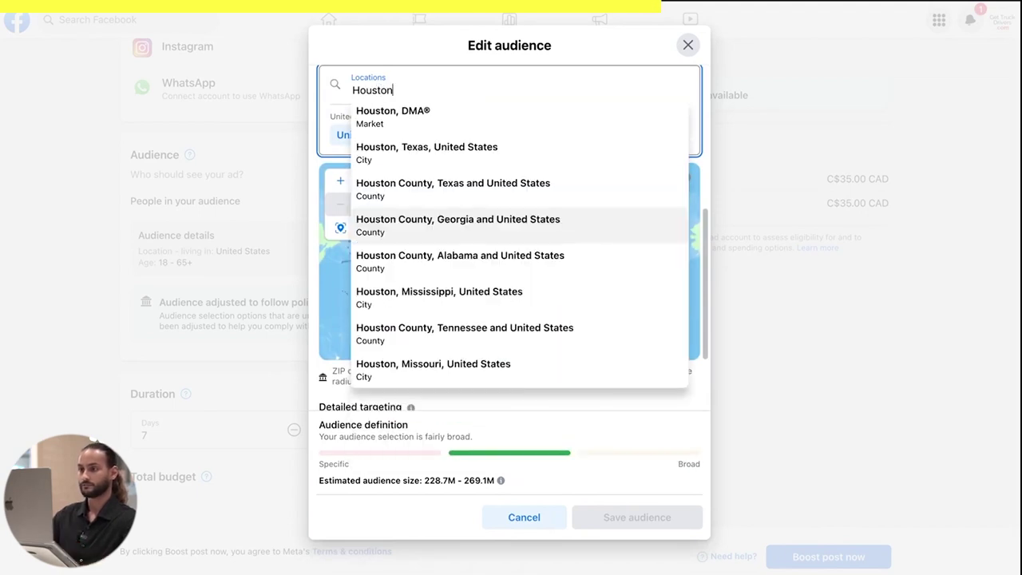
pyautogui.click(383, 148)
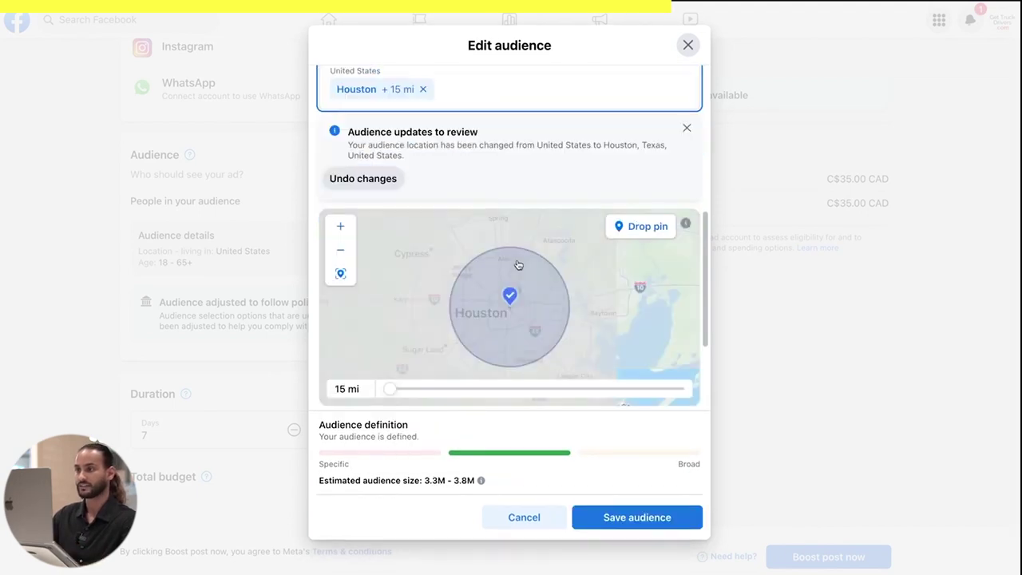
# - Extend the Houston targeting radius to 50 mi, check its coverage on the map, and save the audience
pyautogui.moveTo(401, 392); pyautogui.dragTo(683, 391)
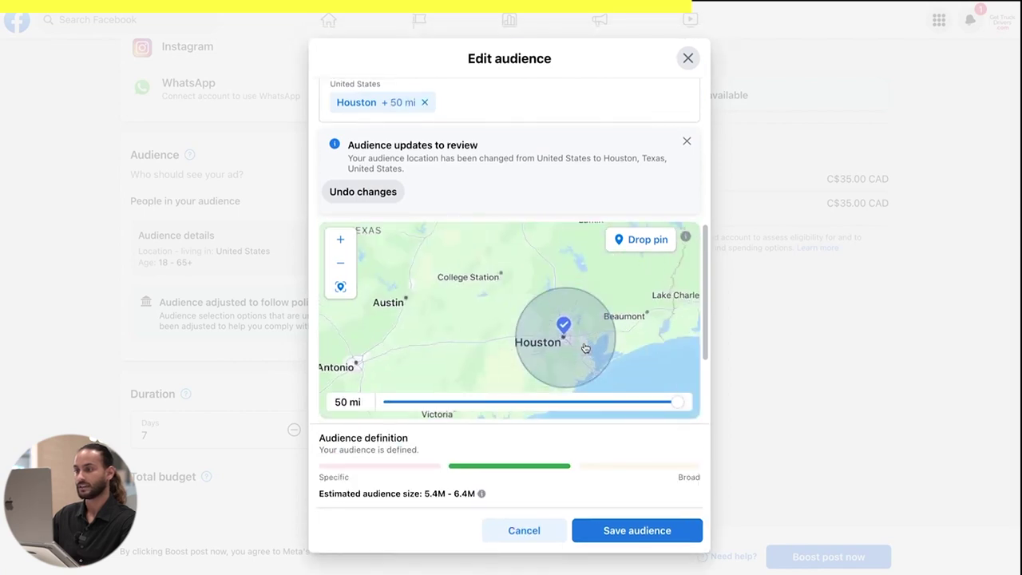
pyautogui.scroll(-5, 587, 348)
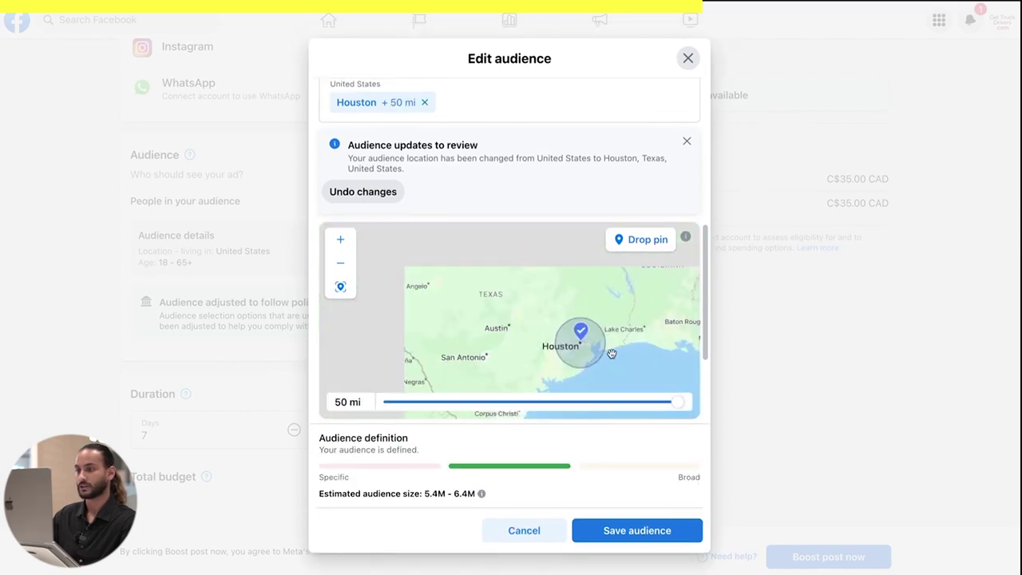
pyautogui.scroll(-2, 612, 330)
pyautogui.moveTo(558, 304); pyautogui.dragTo(506, 286)
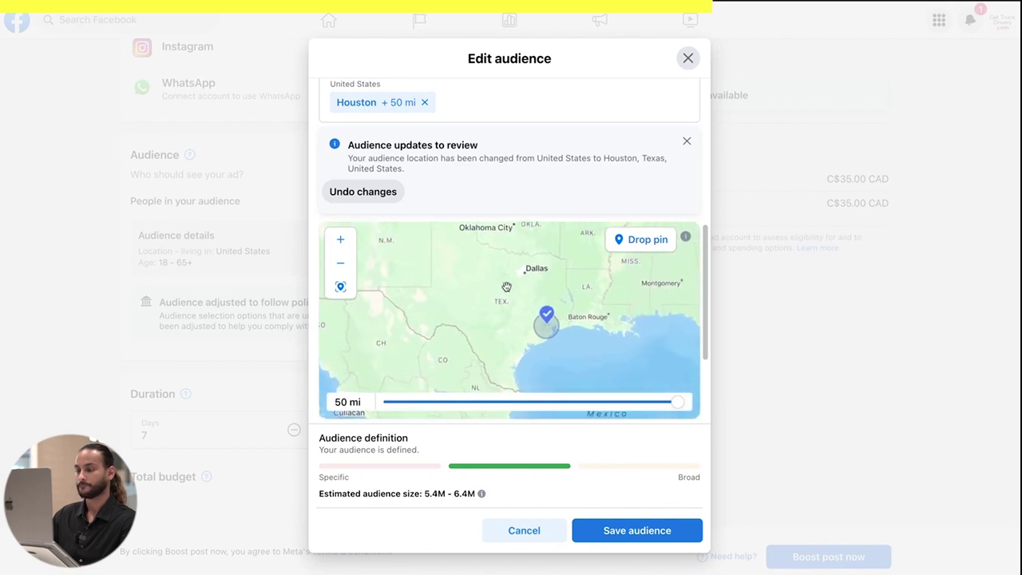
pyautogui.scroll(4, 594, 364)
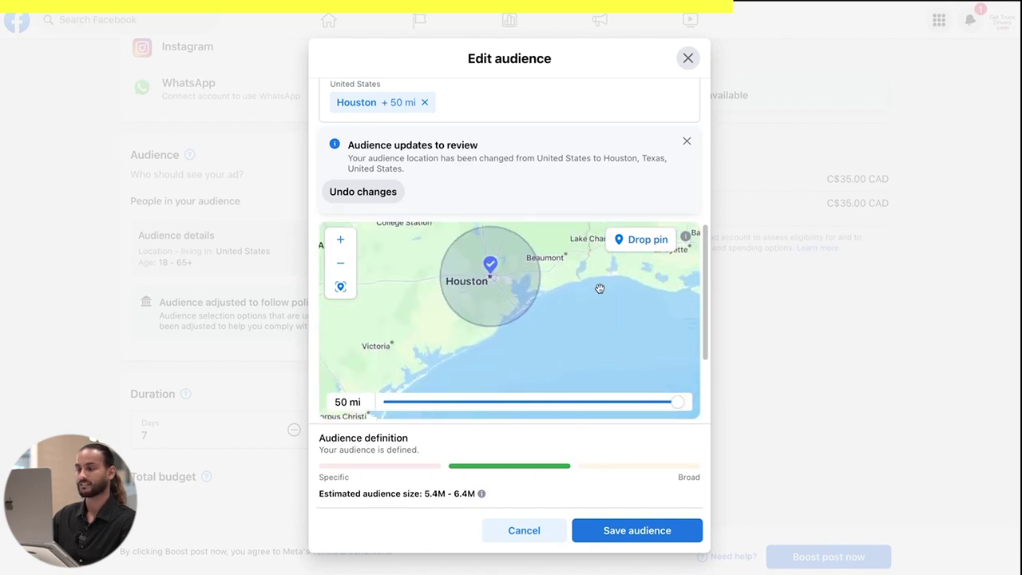
pyautogui.moveTo(600, 287); pyautogui.dragTo(611, 329)
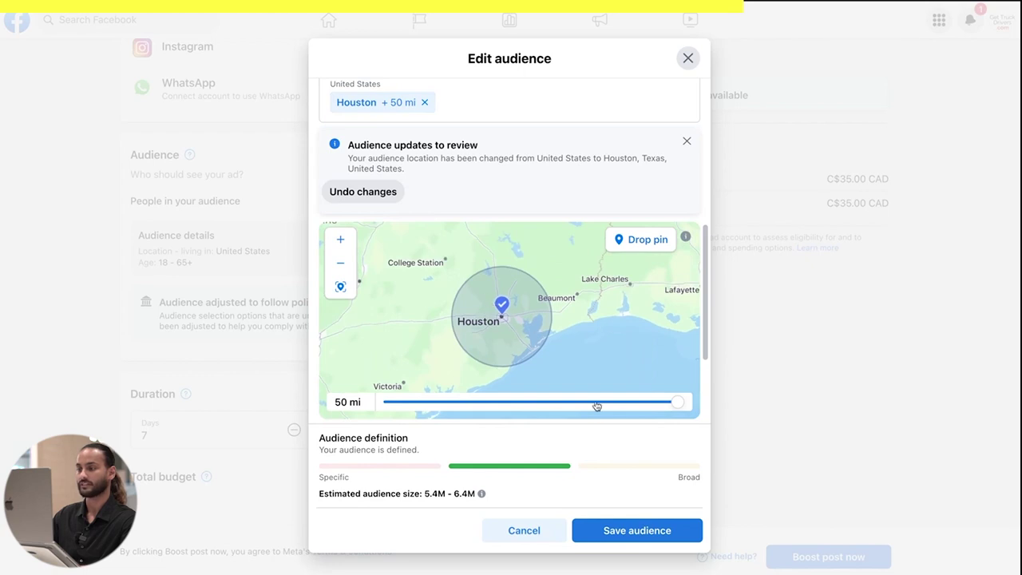
pyautogui.scroll(-1, 596, 419)
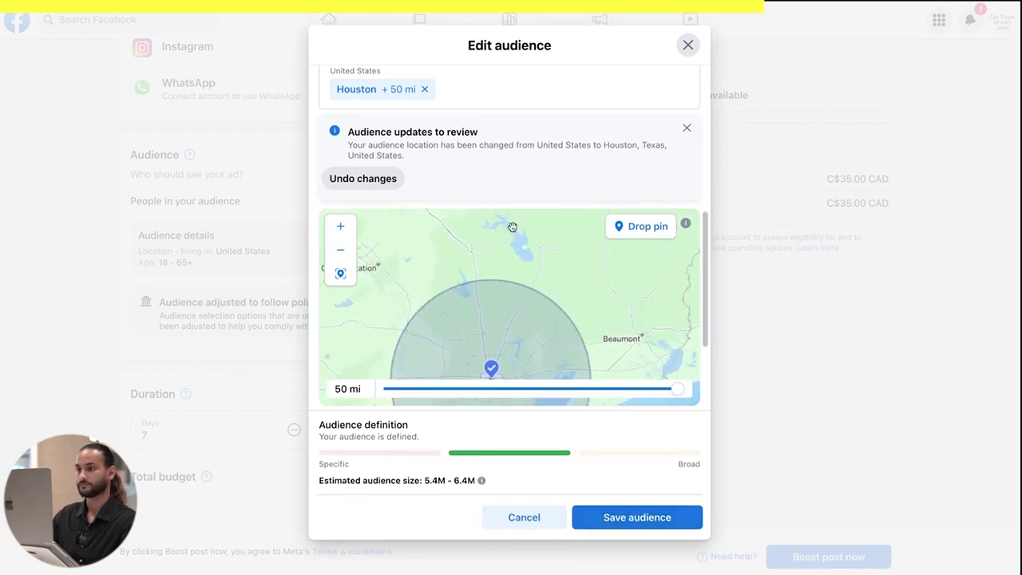
pyautogui.click(623, 518)
# - Set the ad's total budget to $20.00
pyautogui.scroll(-2, 295, 373)
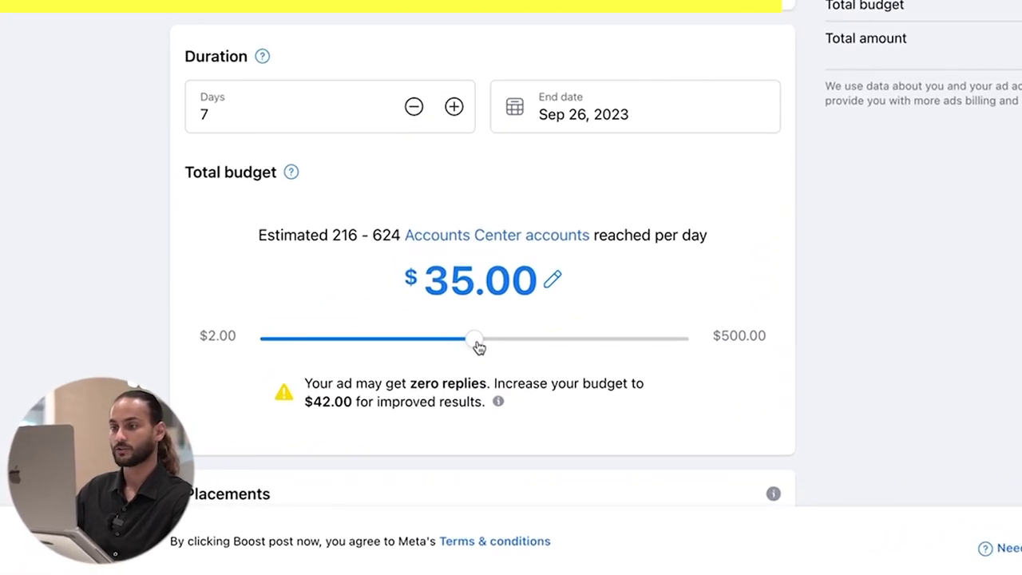
pyautogui.moveTo(478, 346); pyautogui.dragTo(414, 345)
# - Add the interest "Semi-trailer truck (vehicle)" to the audience's detailed targeting and save the audience
pyautogui.scroll(4, 414, 346)
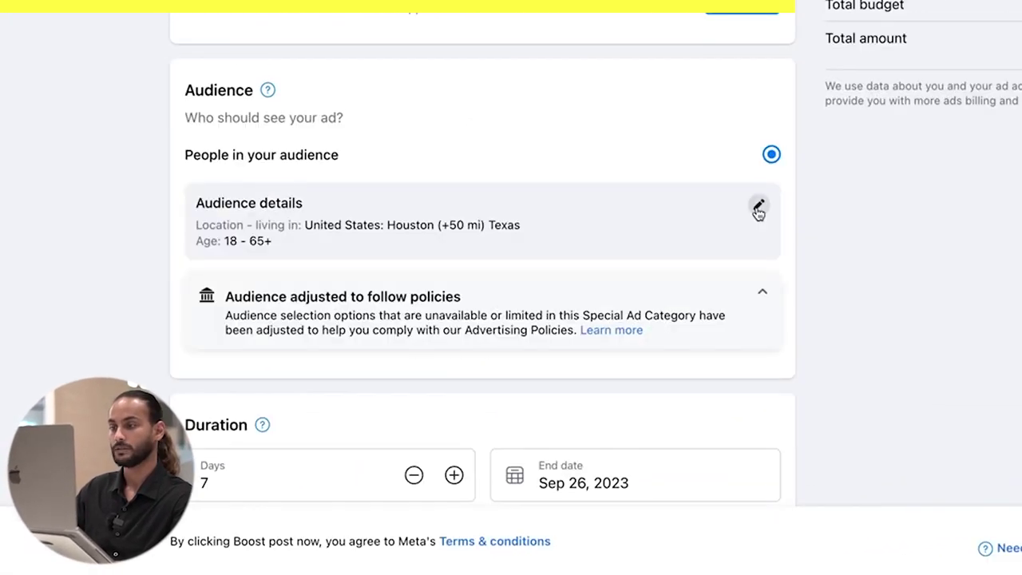
pyautogui.click(759, 207)
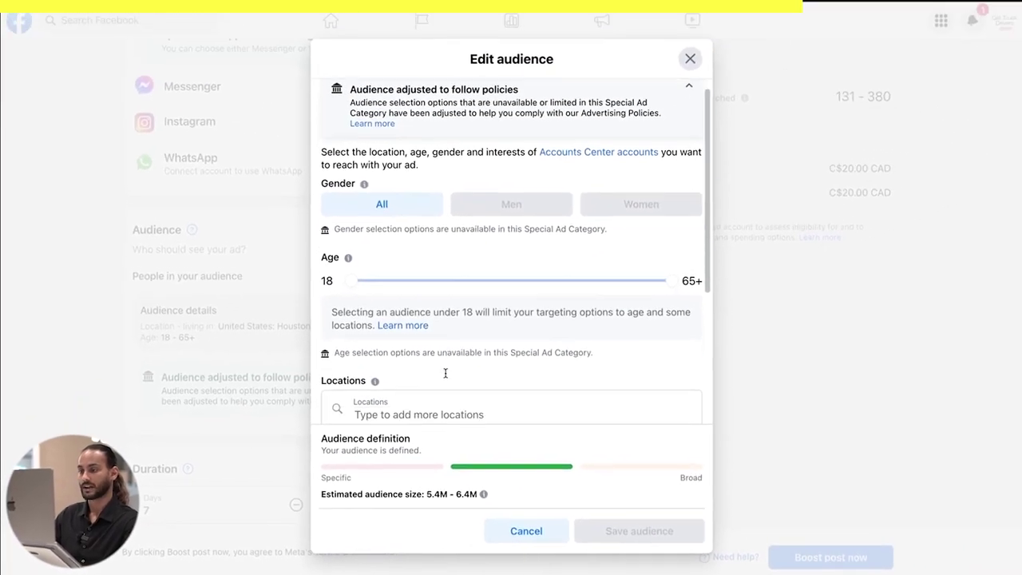
pyautogui.scroll(-3, 445, 373)
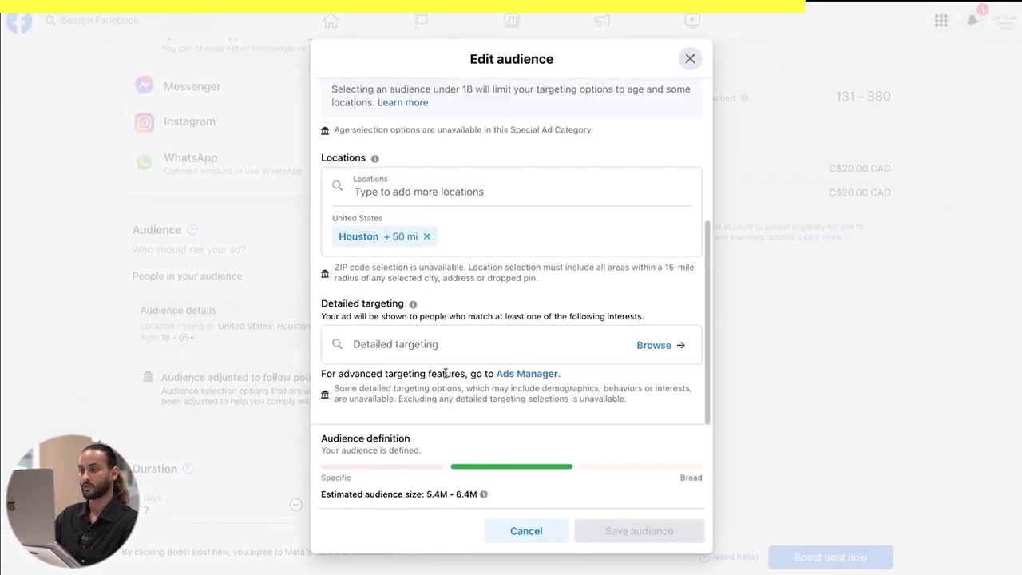
pyautogui.click(392, 350)
pyautogui.write('semi')
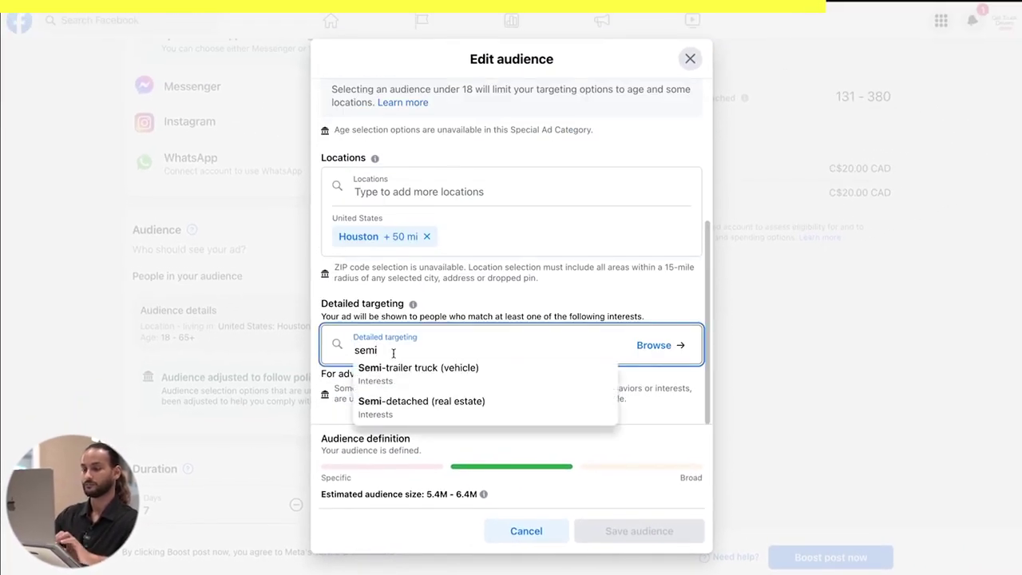
pyautogui.click(401, 375)
pyautogui.click(596, 298)
pyautogui.scroll(-1, 590, 345)
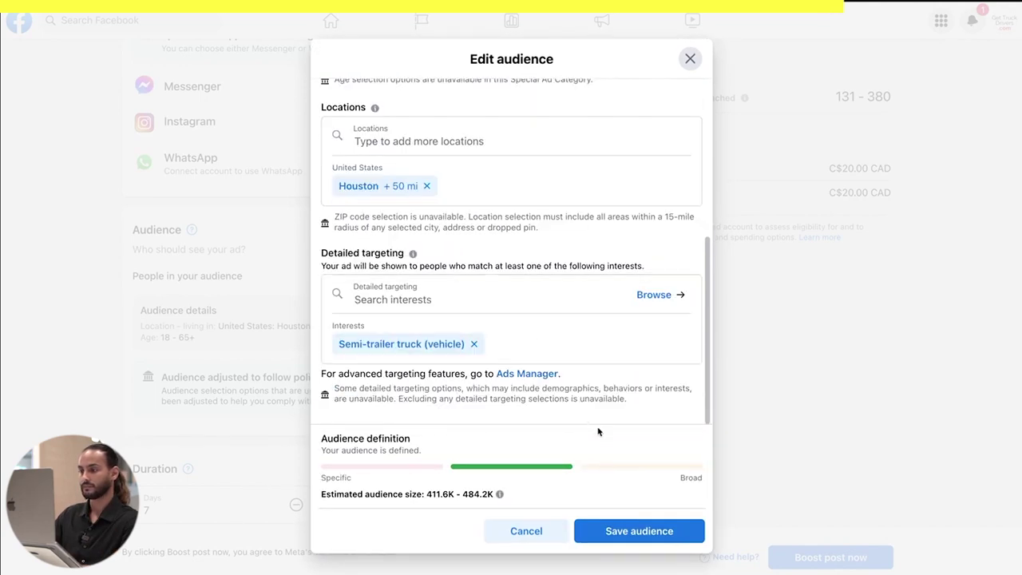
pyautogui.click(616, 533)
# - Reopen the audience details to check the estimated audience size, and close them without changes
pyautogui.click(541, 313)
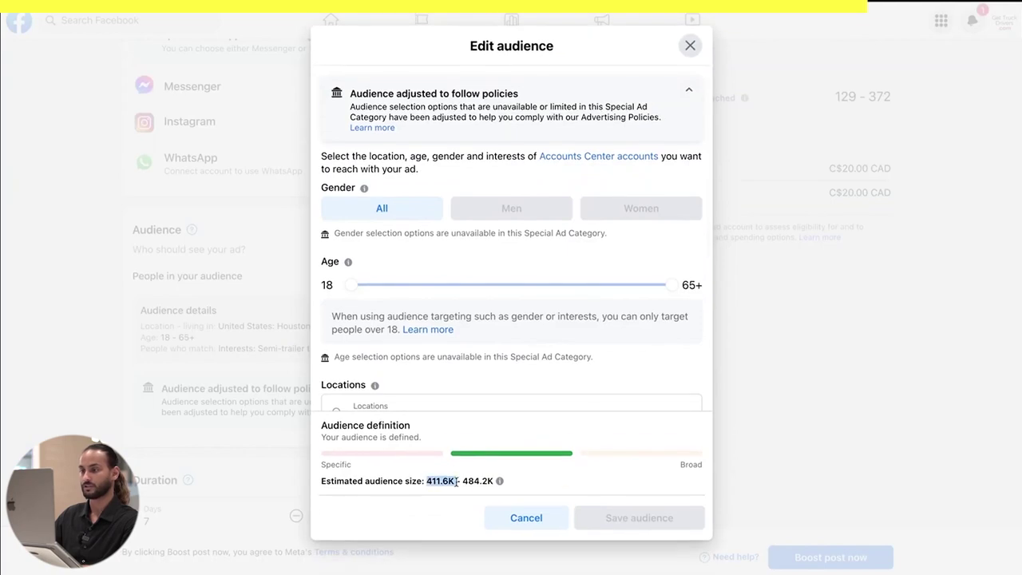
pyautogui.click(523, 486)
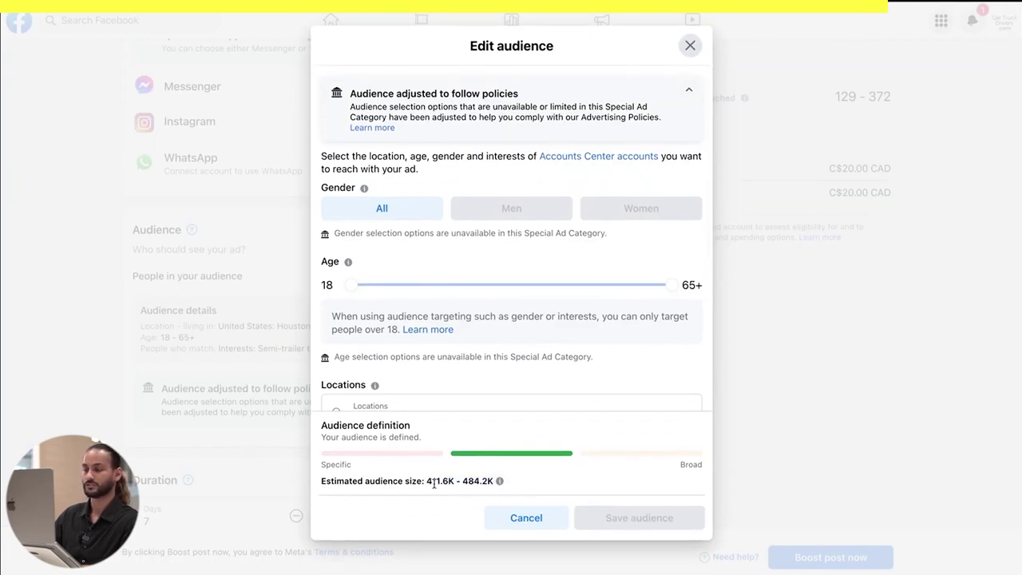
pyautogui.moveTo(426, 481); pyautogui.dragTo(488, 480)
pyautogui.click(582, 478)
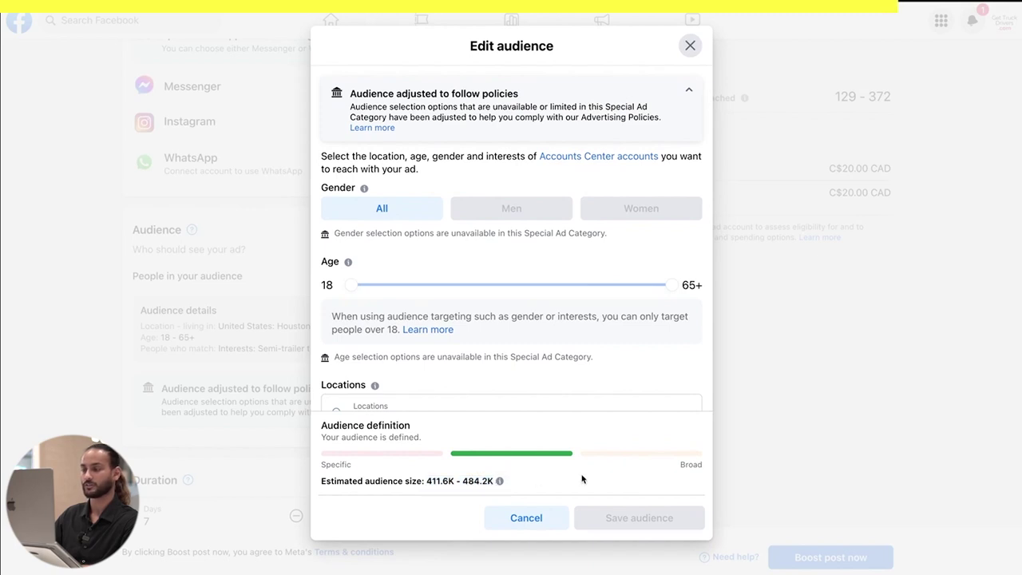
pyautogui.click(551, 521)
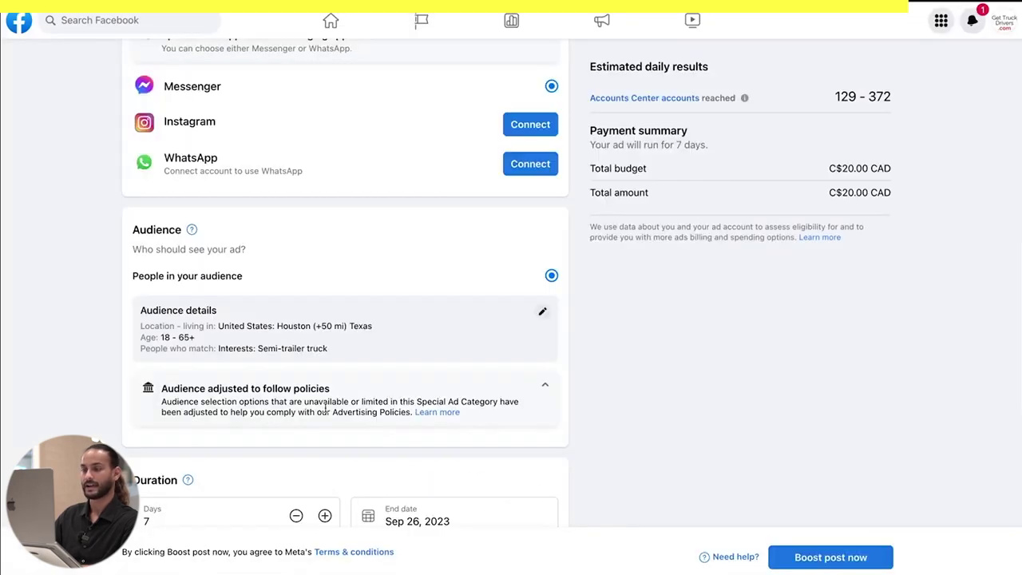
# - Review the boost settings and ad preview, and submit the boosted post
pyautogui.scroll(-6, 325, 411)
pyautogui.scroll(5, 325, 411)
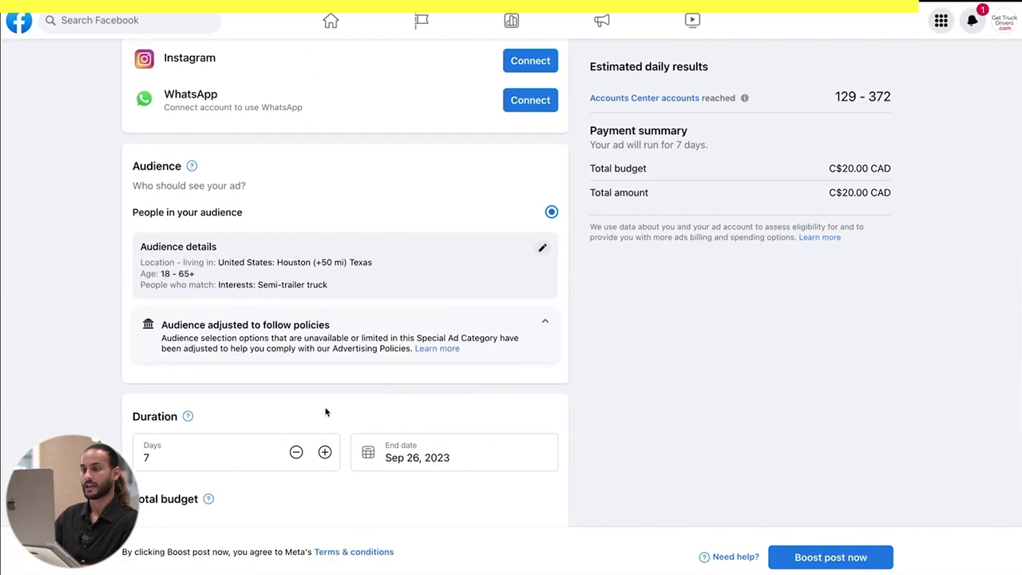
pyautogui.scroll(8, 325, 411)
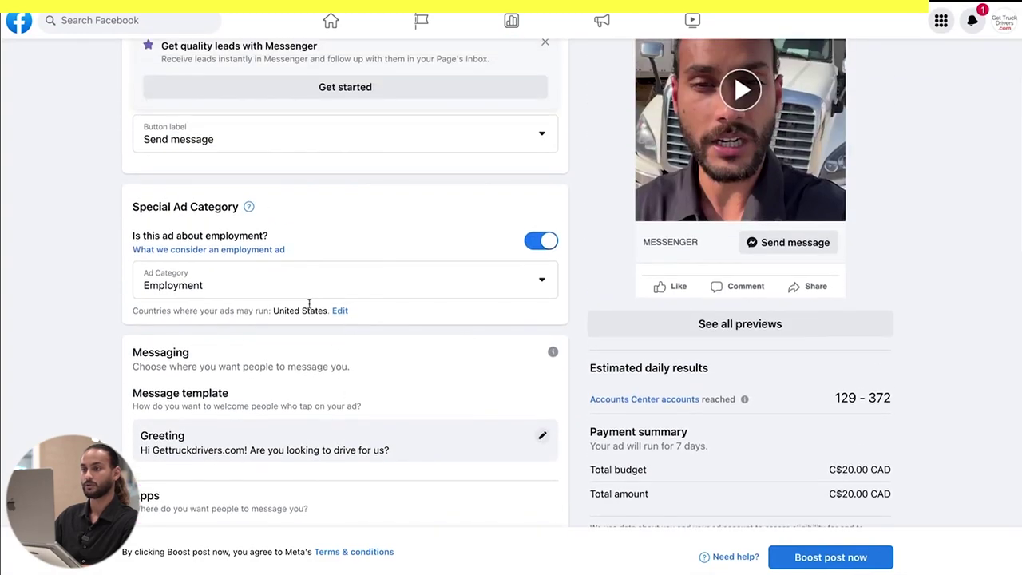
pyautogui.scroll(3, 360, 331)
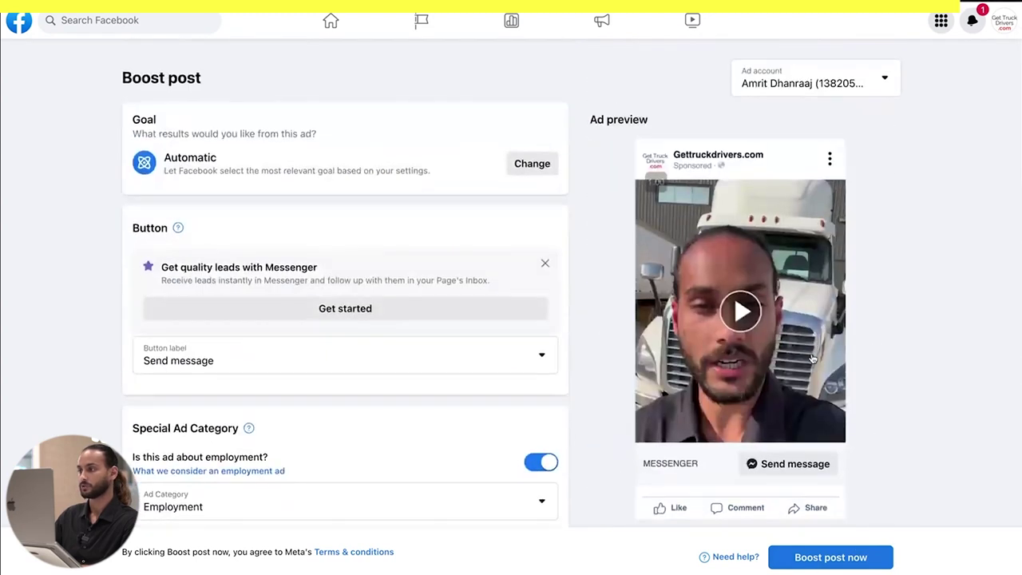
pyautogui.scroll(-1, 813, 358)
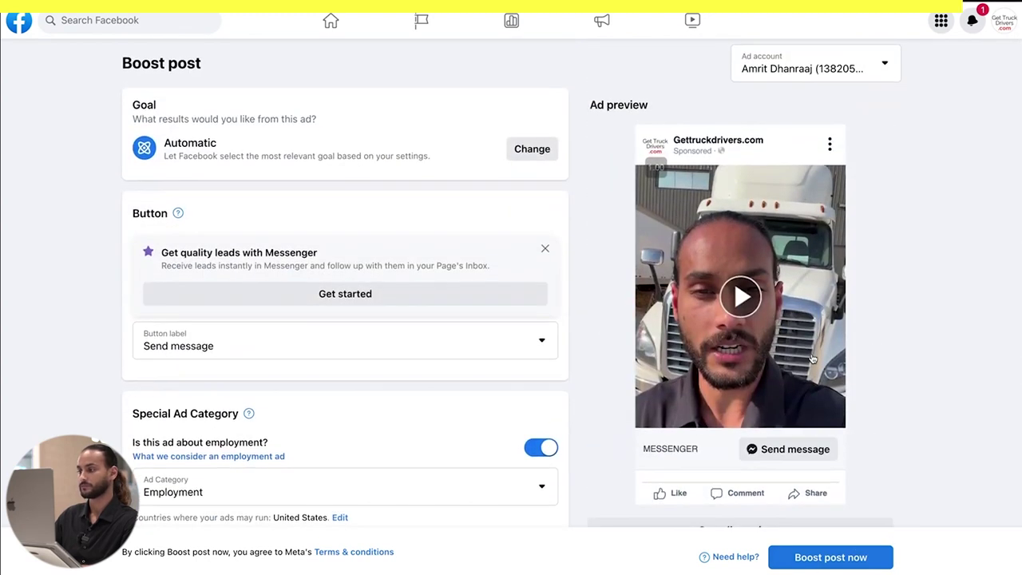
pyautogui.click(843, 558)
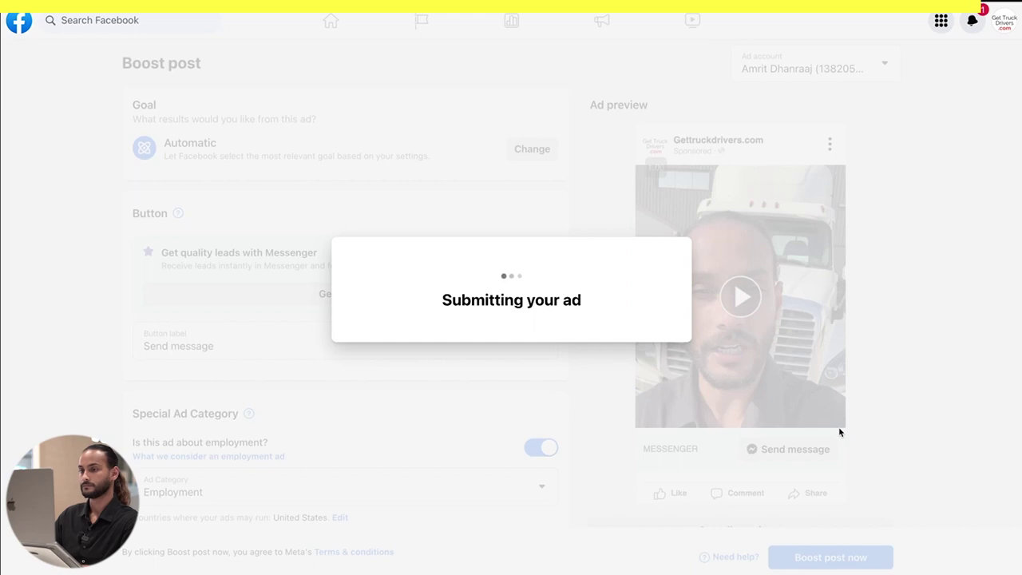